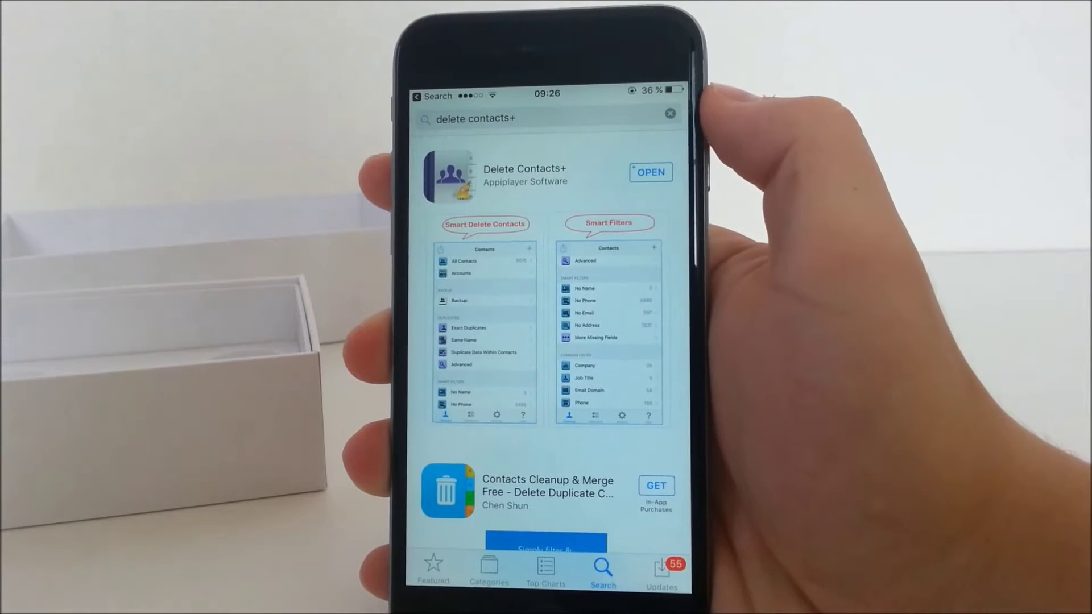
View the Delete Contacts+ product page from the App Store search results
left_click(525, 175)
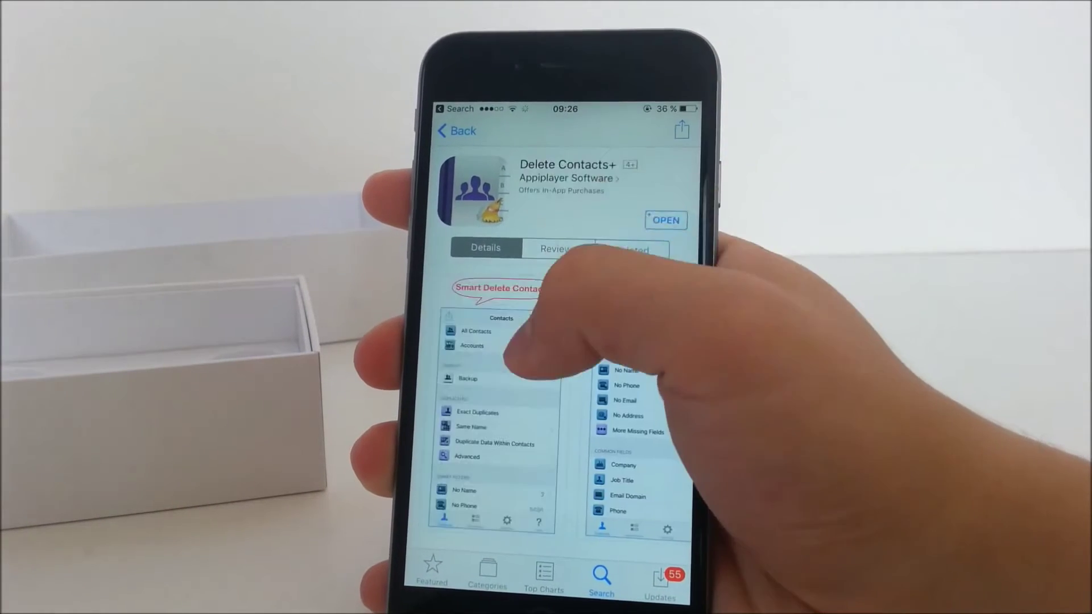
scroll(554, 383, "down", 5)
scroll(555, 342, "down", 4)
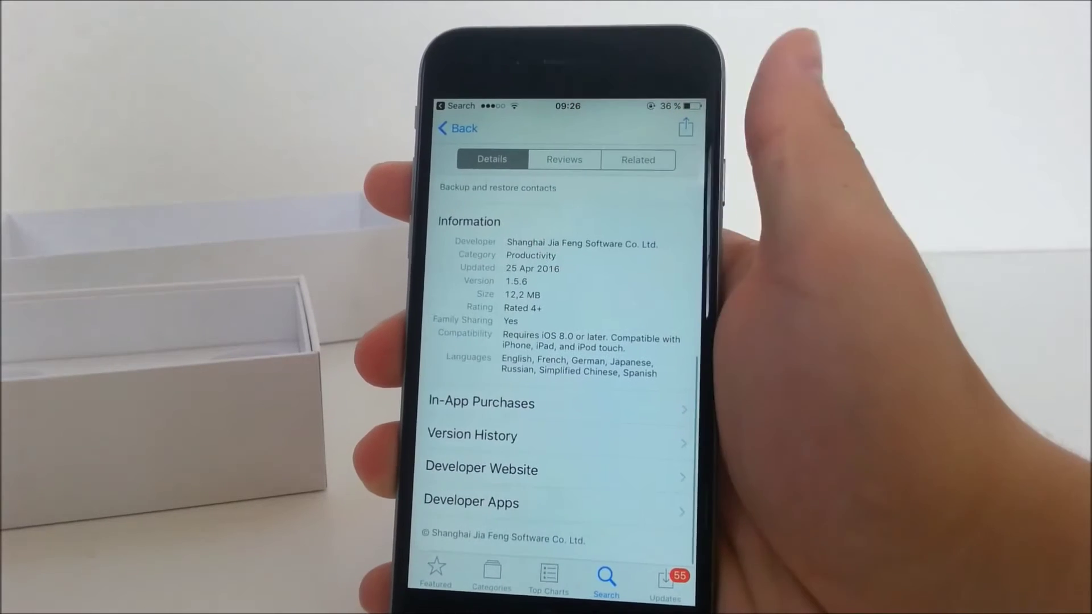